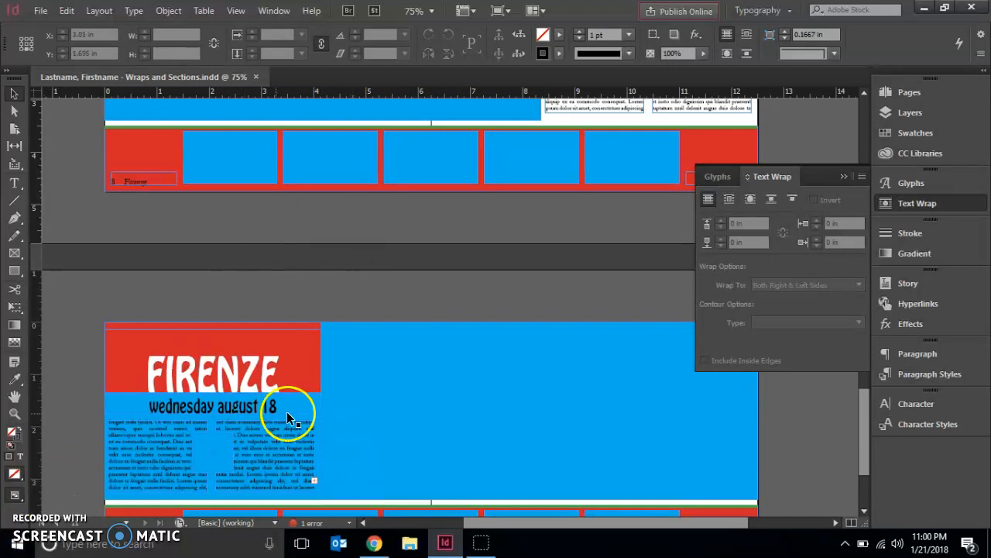
Go to page 8, the first page of the Firenze section.
{"action": "left_click", "coordinate": [844, 178]}
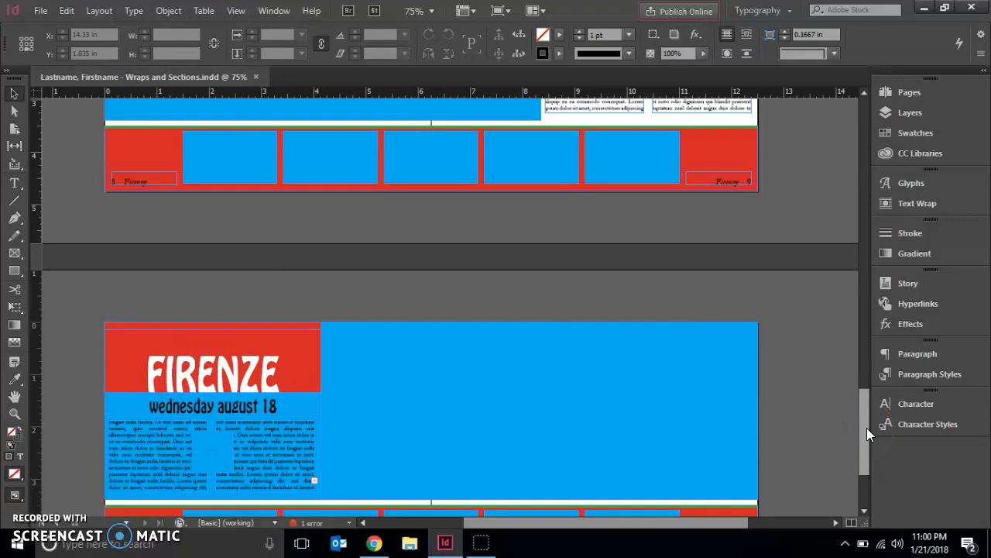
{"action": "left_click", "coordinate": [898, 99]}
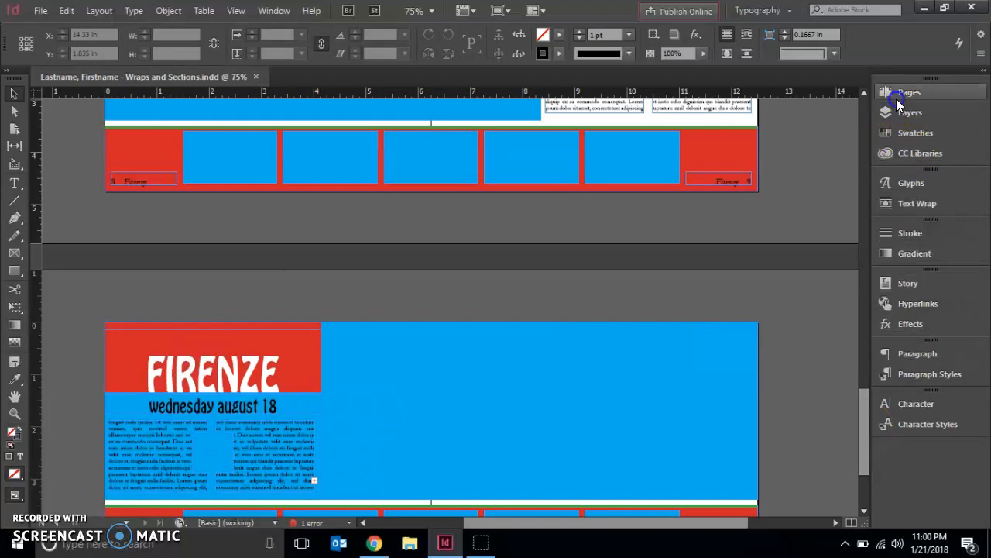
{"action": "double_click", "coordinate": [757, 302]}
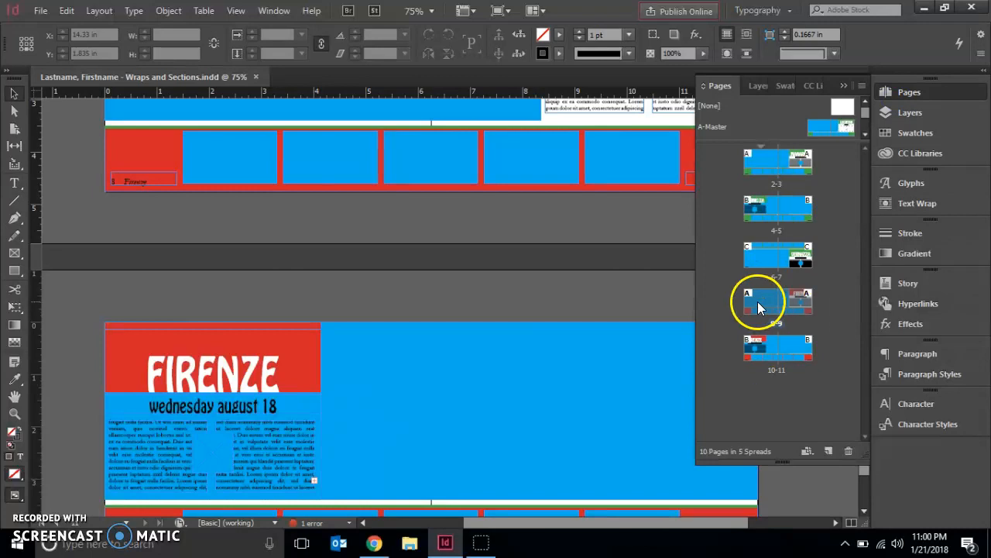
{"action": "left_click_drag", "start_coordinate": [757, 301], "coordinate": [687, 381]}
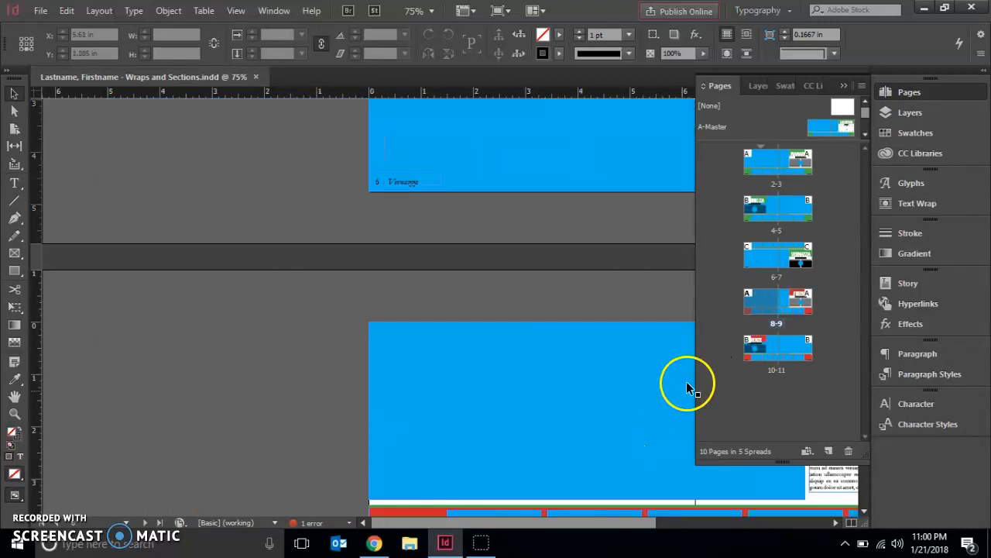
{"action": "double_click", "coordinate": [763, 305]}
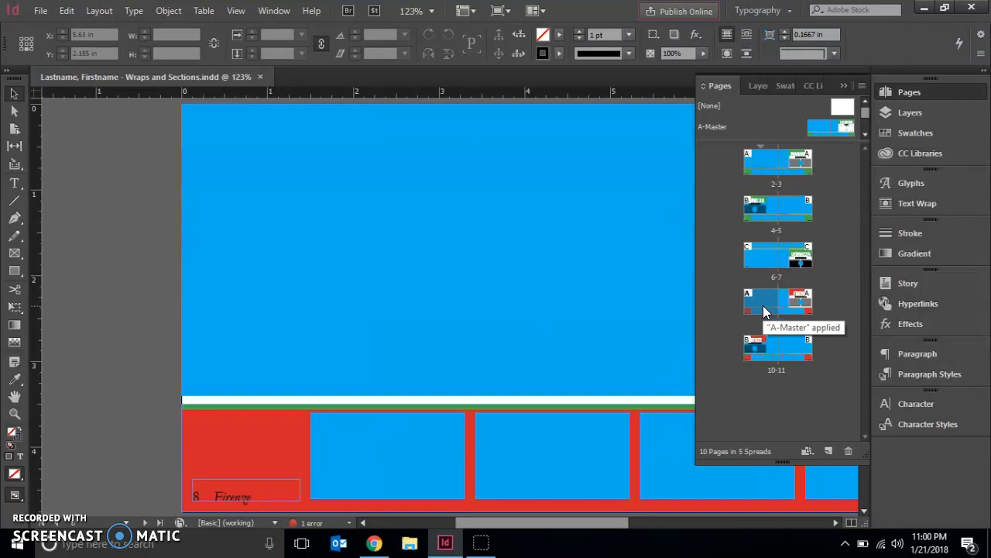
{"action": "left_click", "coordinate": [843, 87]}
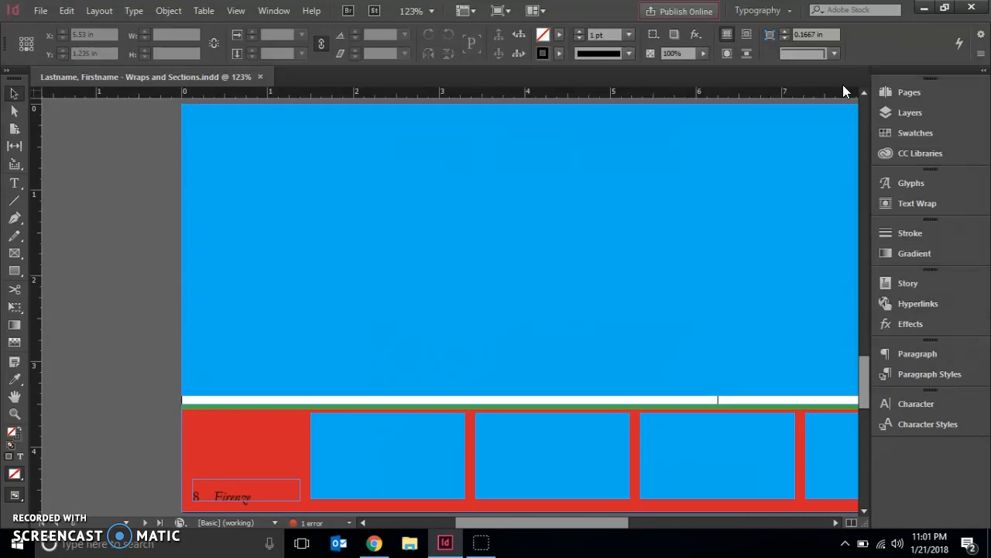
Start a new section at the 8-9 spread with page numbering beginning at 2, accepting duplicate page numbers.
{"action": "left_click", "coordinate": [906, 92]}
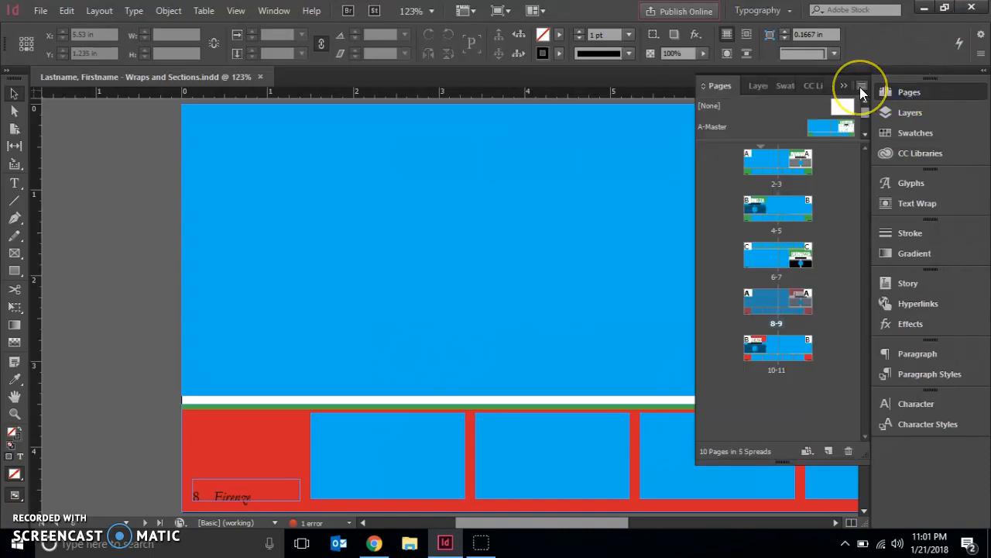
{"action": "left_click", "coordinate": [861, 87]}
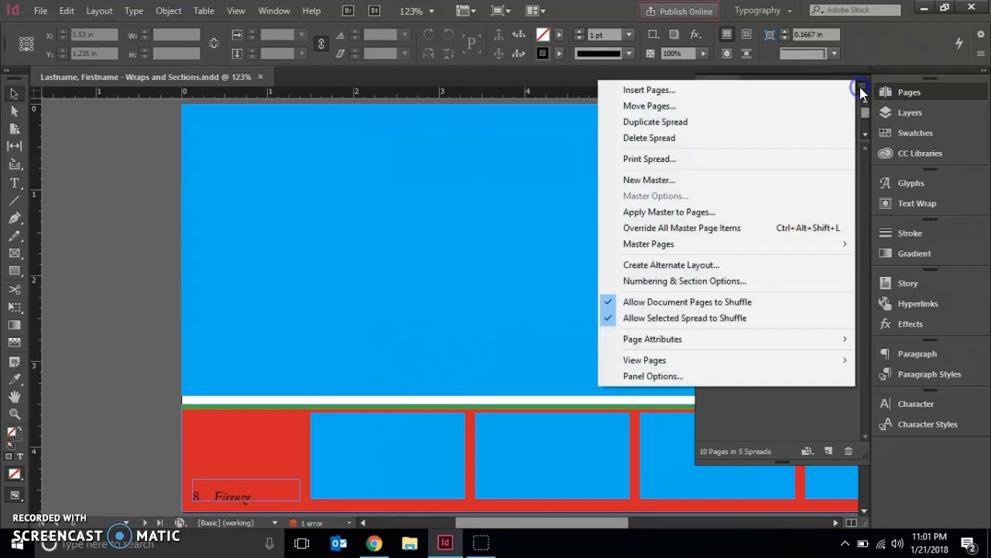
{"action": "left_click", "coordinate": [694, 282]}
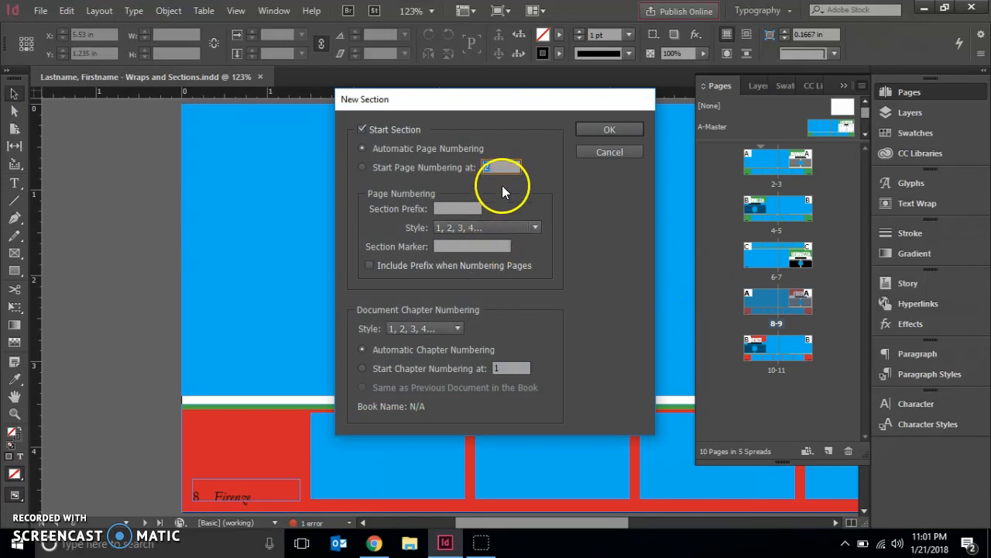
{"action": "left_click_drag", "start_coordinate": [508, 168], "coordinate": [451, 166]}
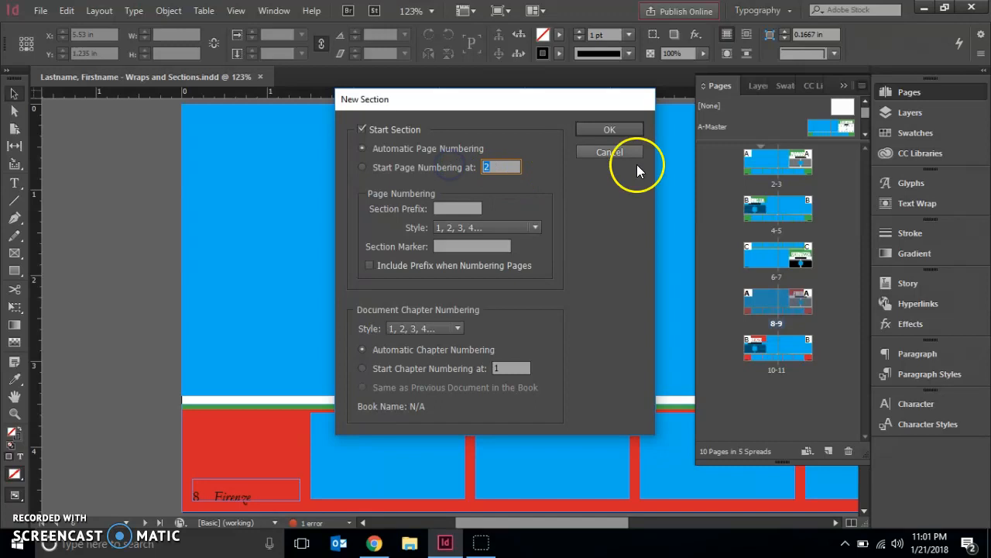
{"action": "type", "text": "2"}
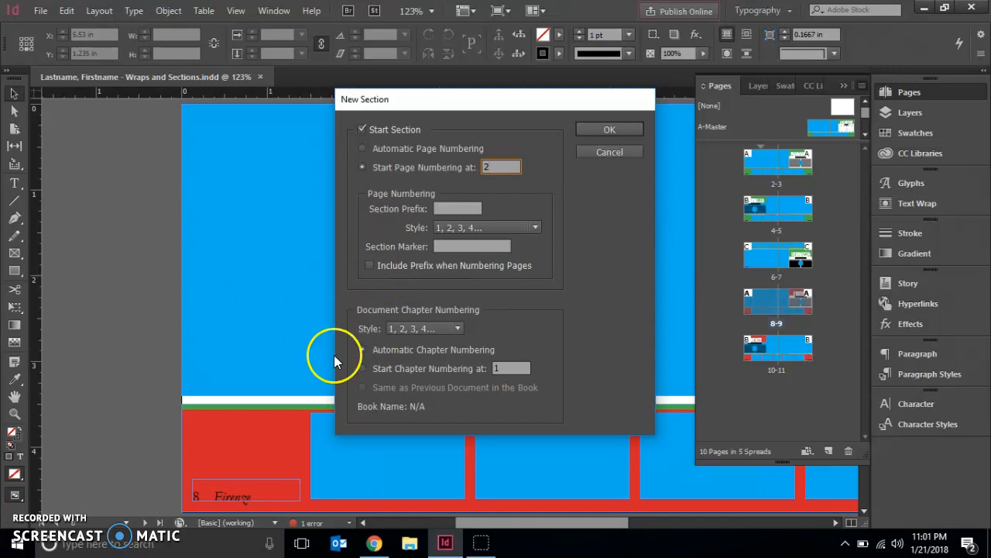
{"action": "left_click", "coordinate": [626, 132]}
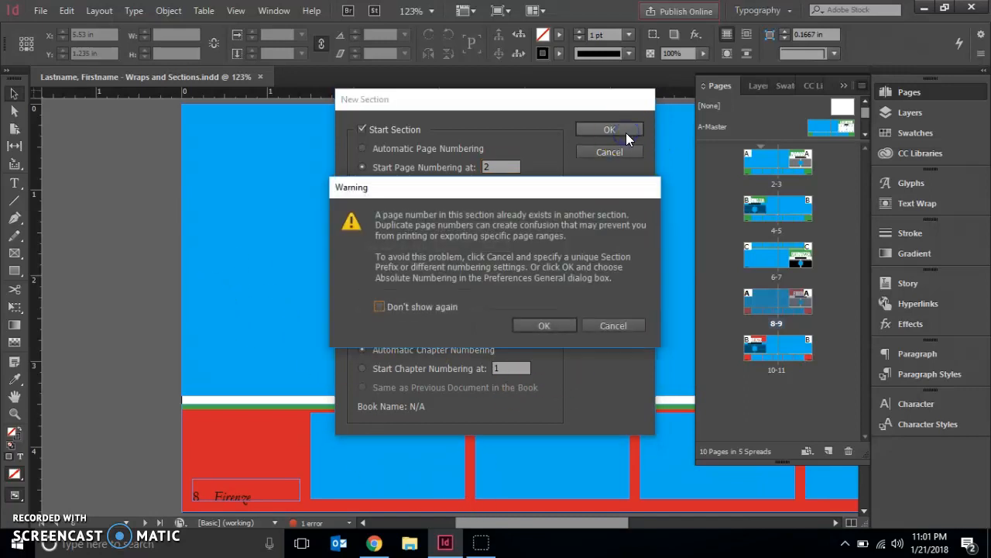
{"action": "left_click", "coordinate": [531, 325]}
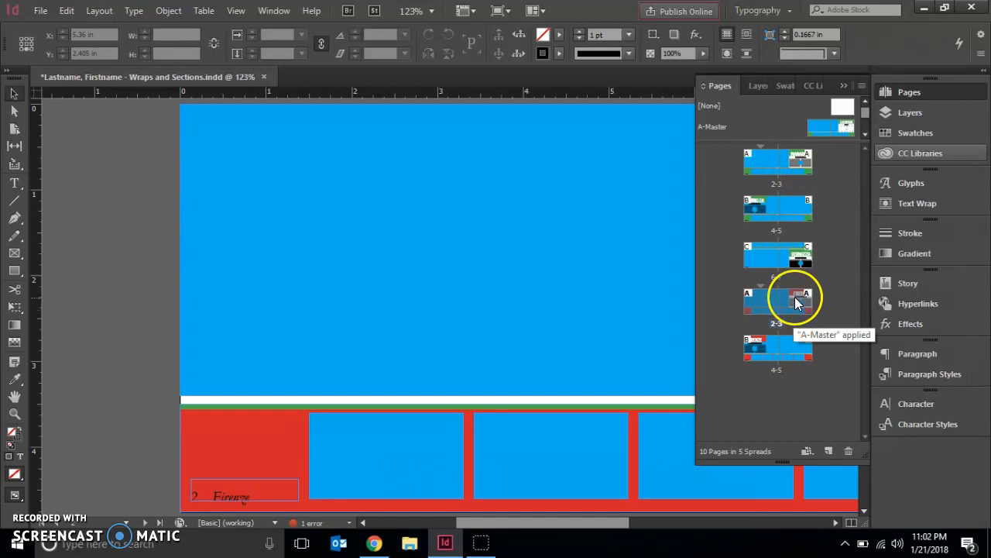
On the first Manarola spread's page 3, wrap the body text around the blue circle's bounding box.
{"action": "double_click", "coordinate": [785, 164]}
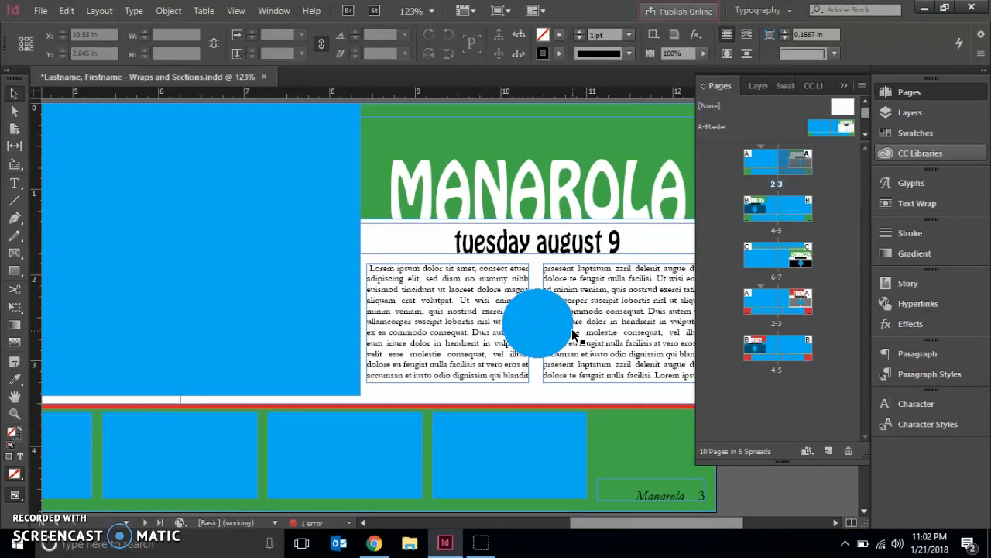
{"action": "left_click", "coordinate": [17, 92]}
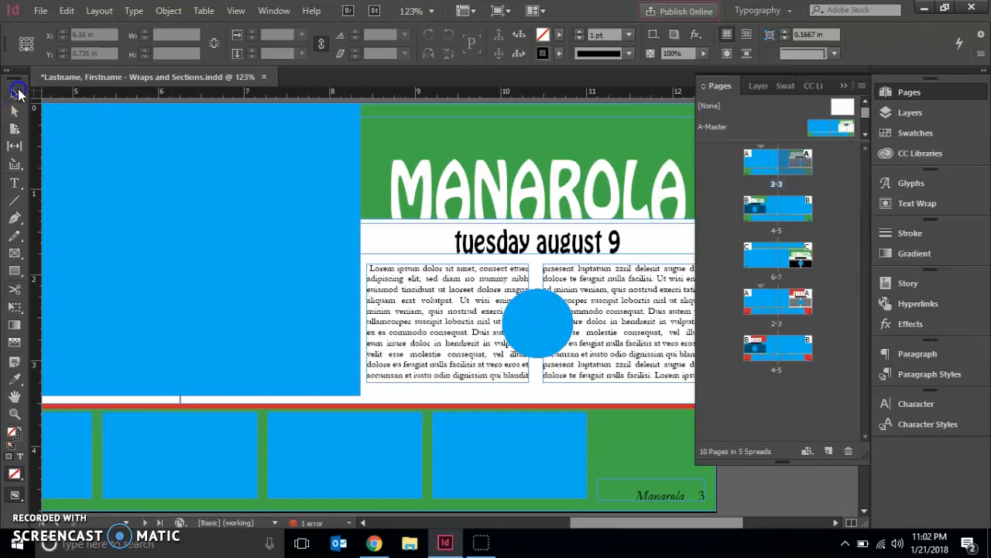
{"action": "left_click", "coordinate": [533, 327]}
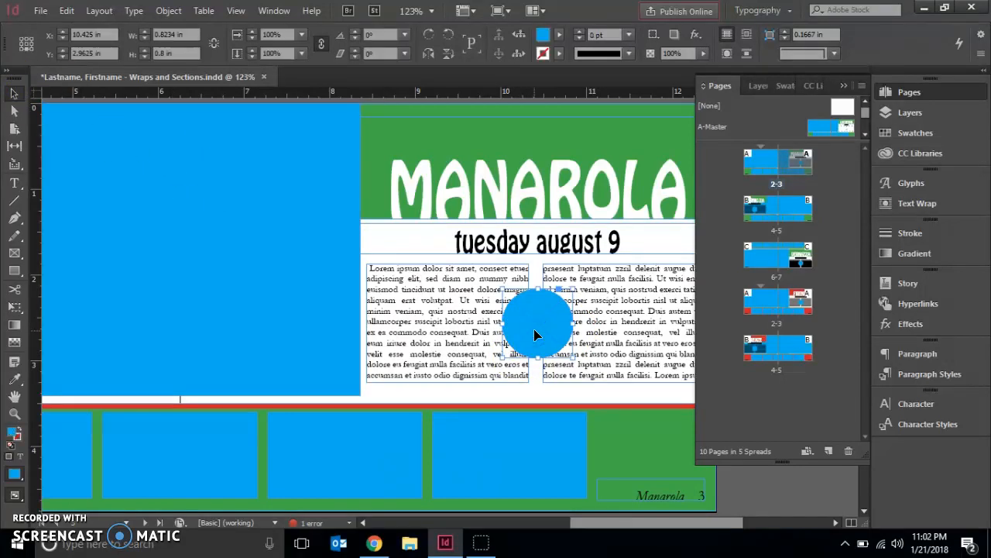
{"action": "left_click", "coordinate": [917, 203]}
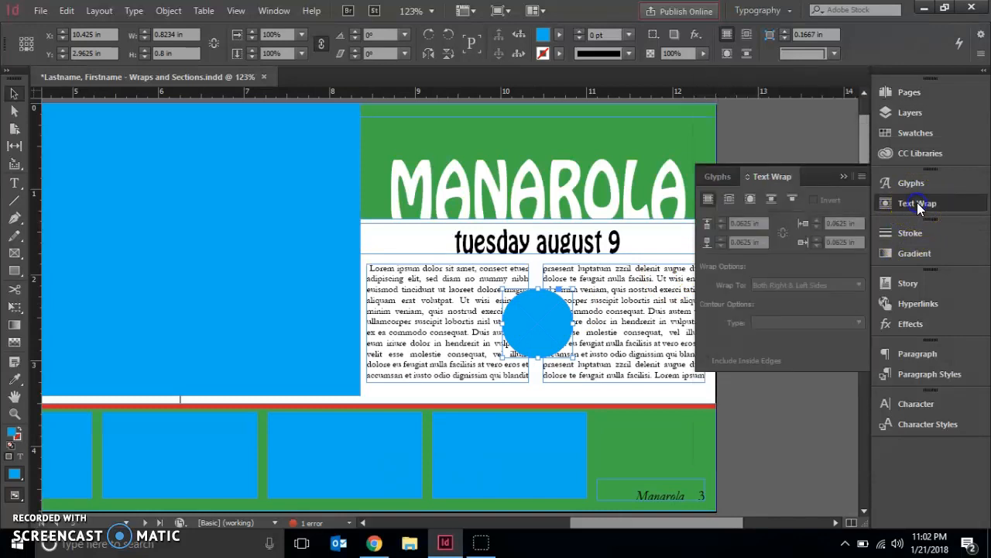
{"action": "left_click", "coordinate": [728, 199]}
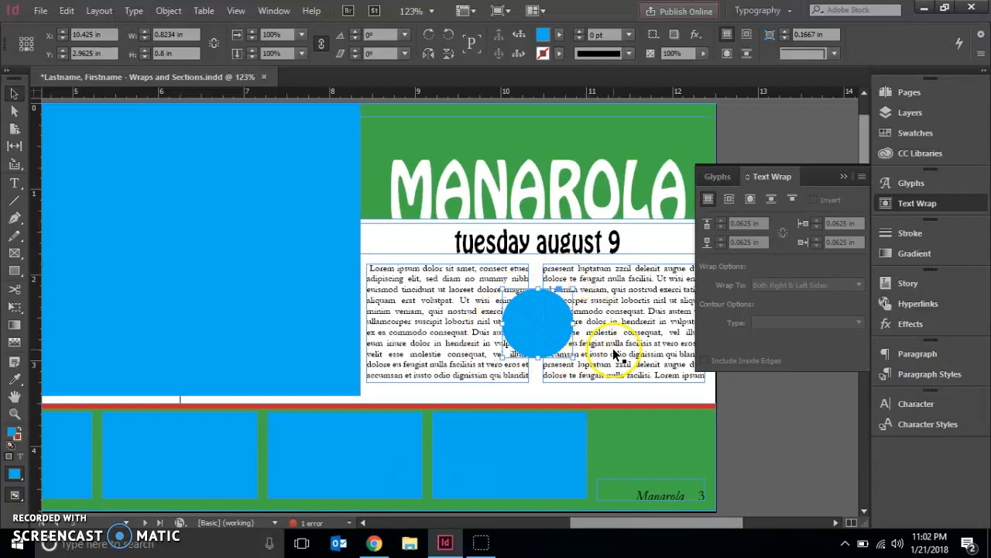
{"action": "left_click", "coordinate": [723, 200]}
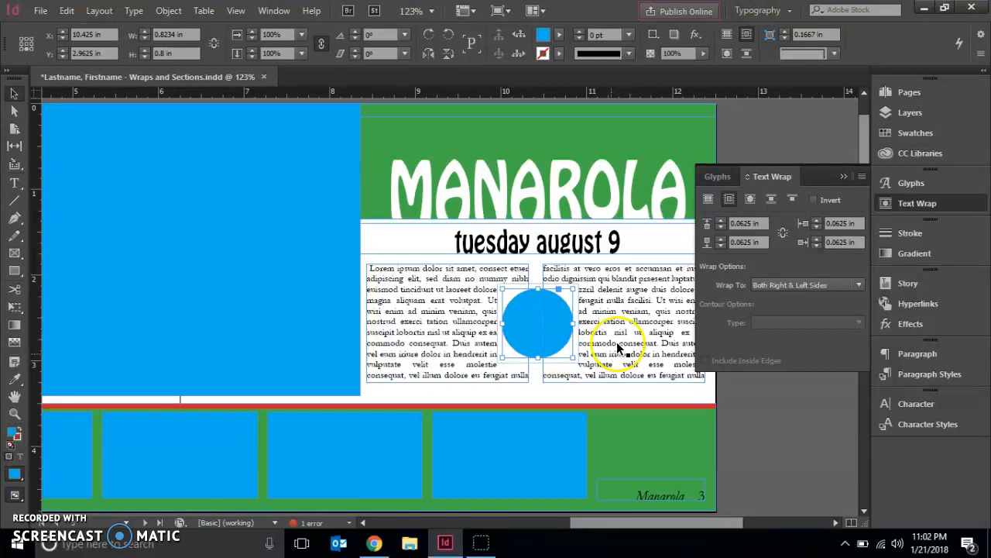
Change the circle's text wrap to follow the object shape with a 0.125 in offset.
{"action": "left_click", "coordinate": [750, 200]}
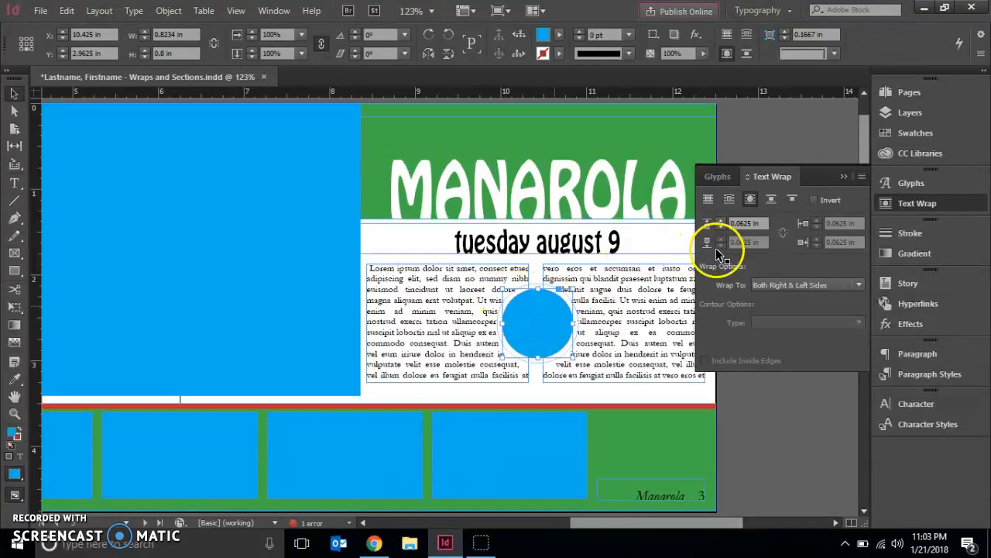
{"action": "left_click_drag", "start_coordinate": [765, 224], "coordinate": [694, 225]}
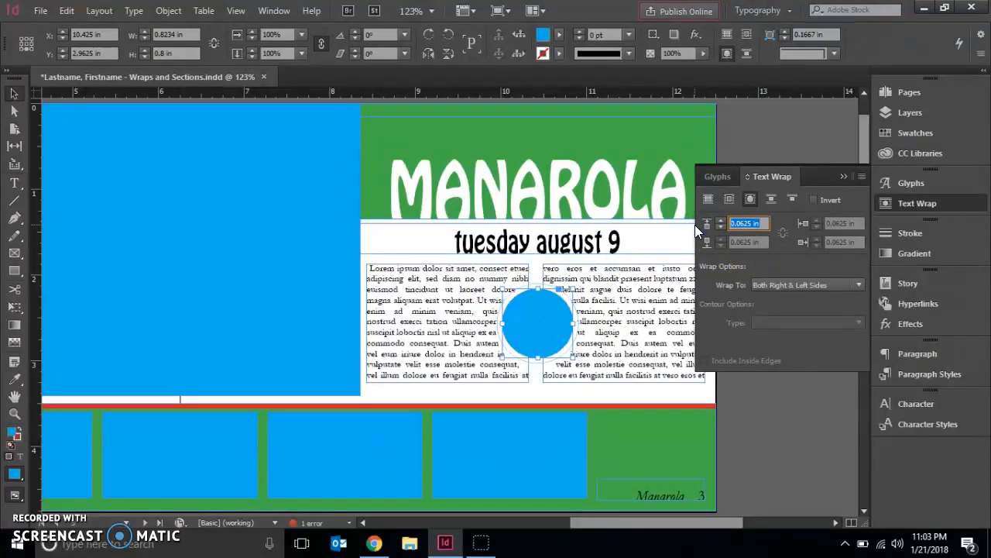
{"action": "type", "text": ".125"}
{"action": "key", "text": "Return"}
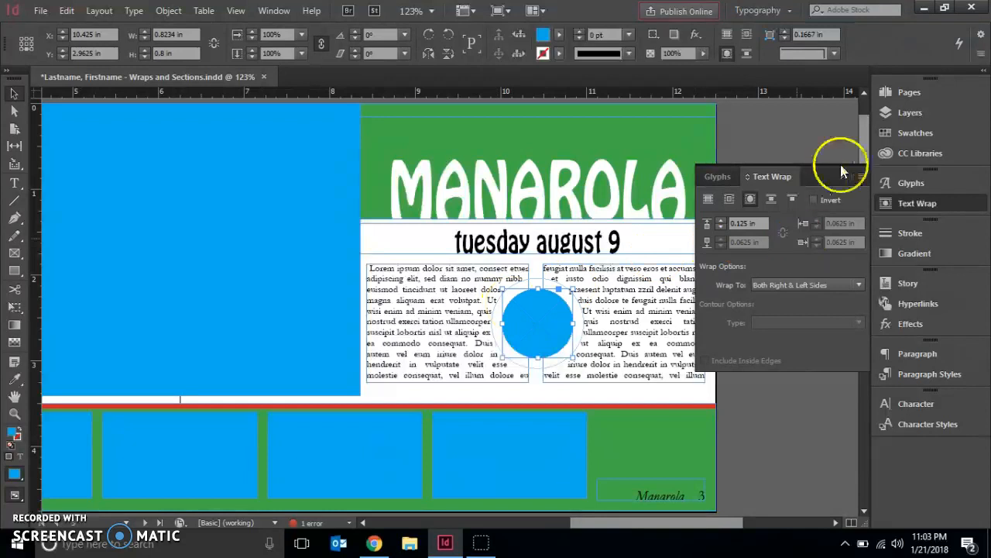
Go to the Corniglia page 4 and bring up the text wrap settings.
{"action": "left_click", "coordinate": [902, 95]}
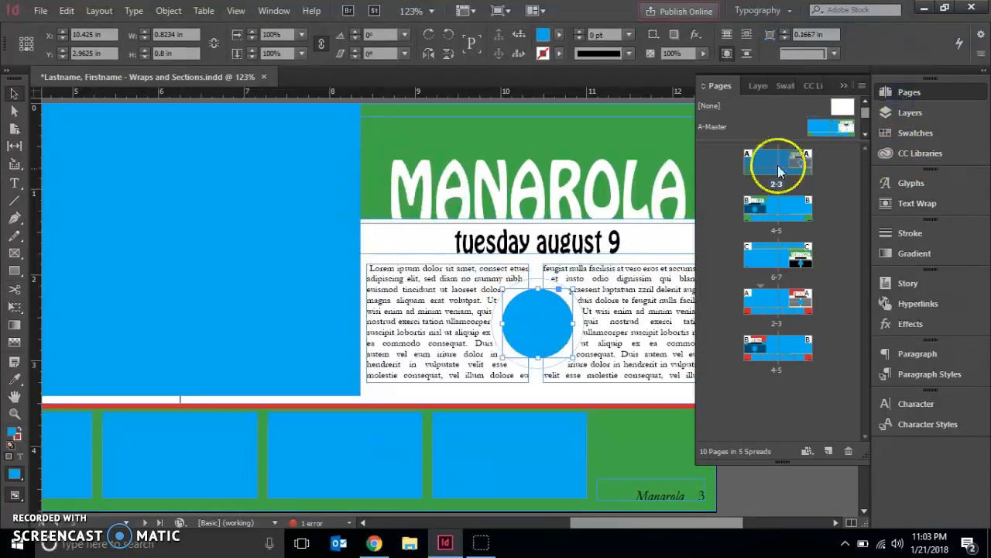
{"action": "double_click", "coordinate": [761, 206]}
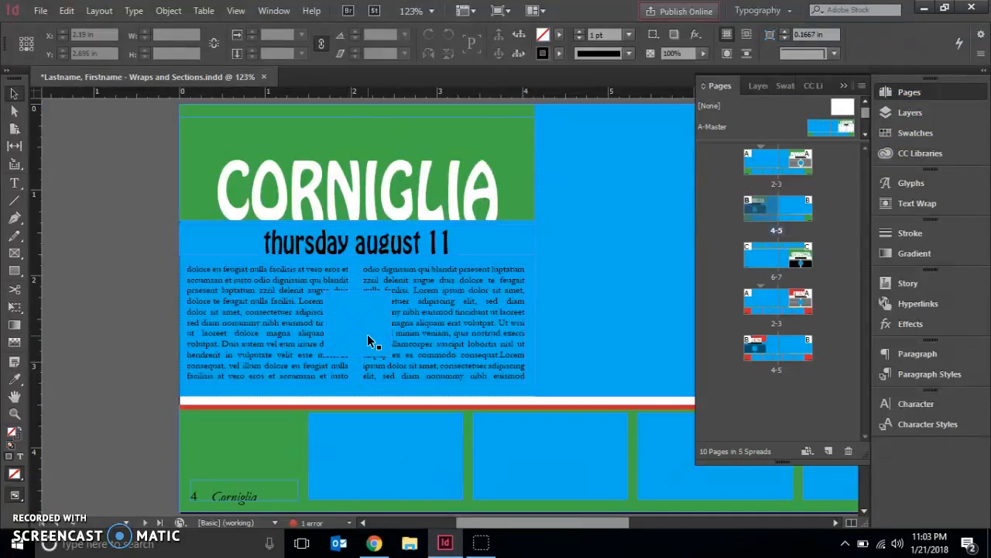
{"action": "left_click", "coordinate": [906, 204]}
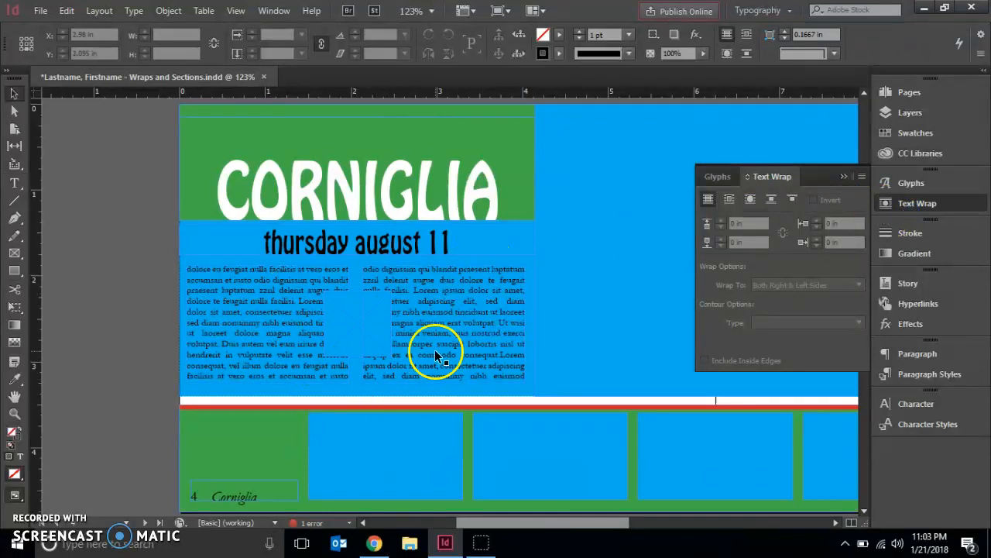
Try to apply a bounding-box text wrap on the Corniglia page with the four offsets unlinked.
{"action": "left_click", "coordinate": [729, 199]}
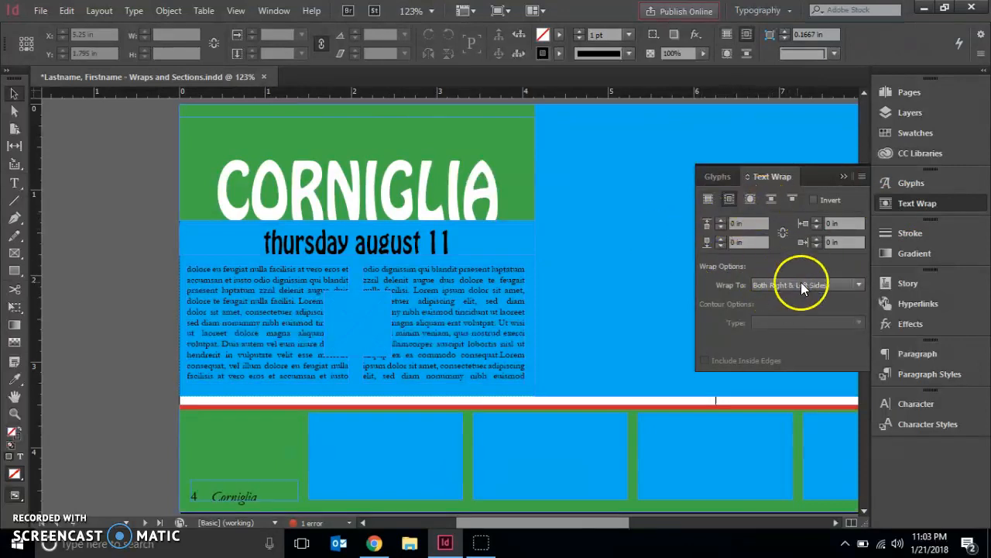
{"action": "left_click", "coordinate": [783, 234]}
{"action": "left_click", "coordinate": [784, 234]}
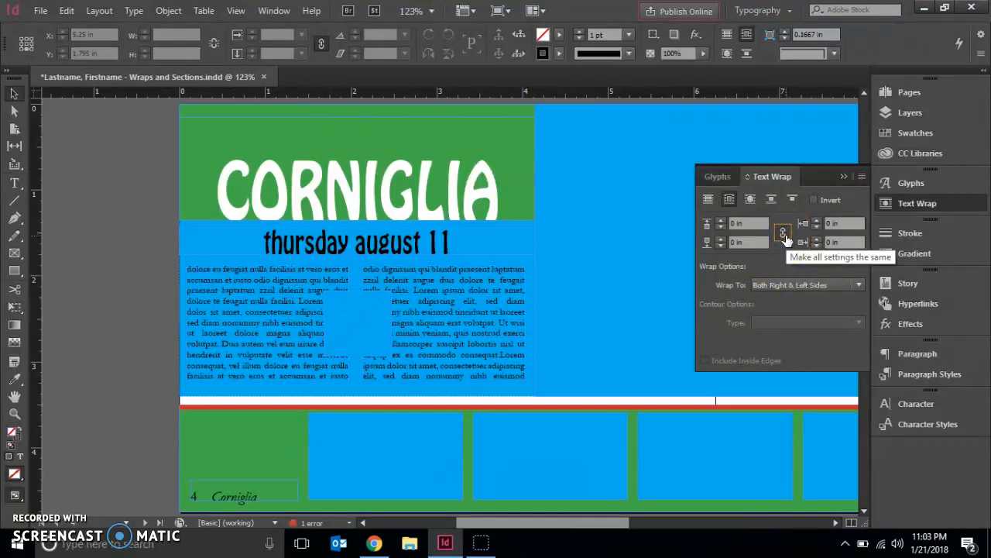
{"action": "left_click", "coordinate": [785, 235]}
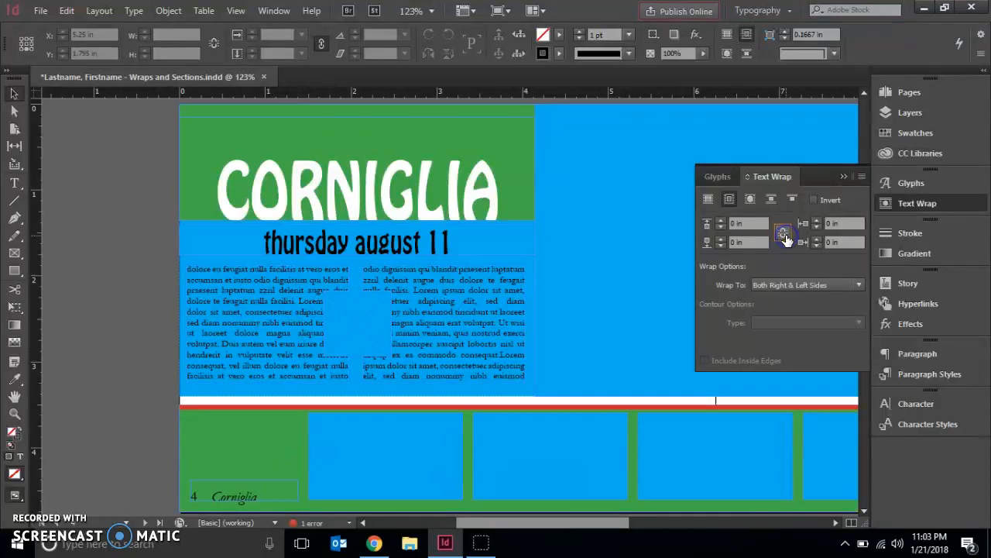
{"action": "left_click", "coordinate": [783, 234]}
{"action": "left_click", "coordinate": [783, 232]}
Try to set the left and right text wrap offsets to 0.8 in.
{"action": "left_click", "coordinate": [840, 223]}
{"action": "type", "text": "0.8"}
{"action": "key", "text": "Return"}
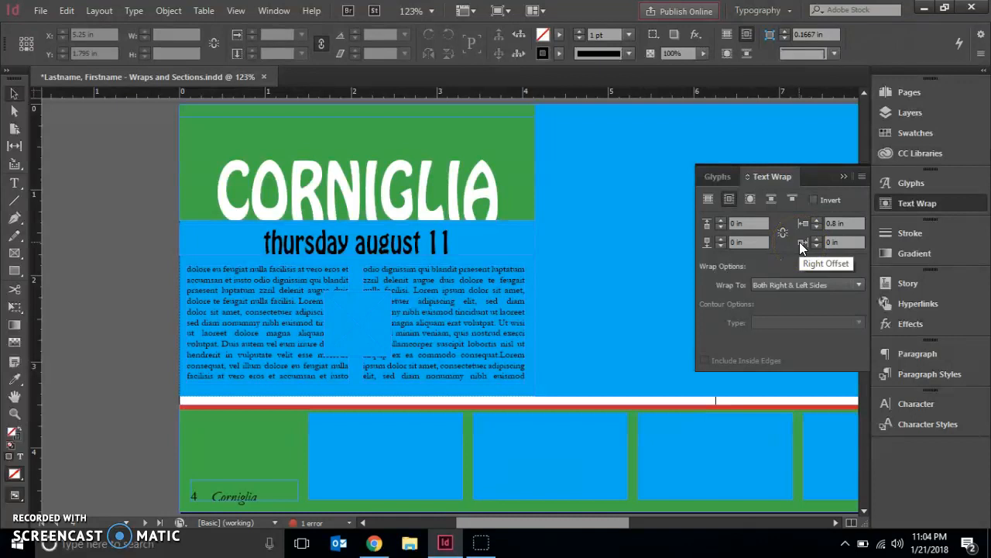
{"action": "left_click", "coordinate": [837, 243]}
{"action": "type", "text": "0.8"}
{"action": "key", "text": "Return"}
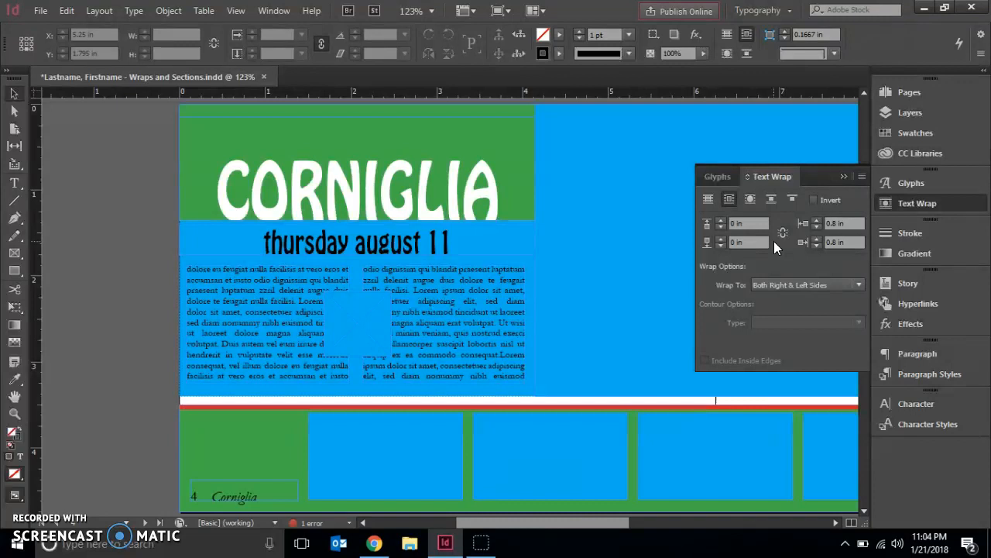
Select the blue square between the Corniglia text columns and wrap the text around its object shape.
{"action": "left_click", "coordinate": [412, 223]}
{"action": "left_click", "coordinate": [367, 338]}
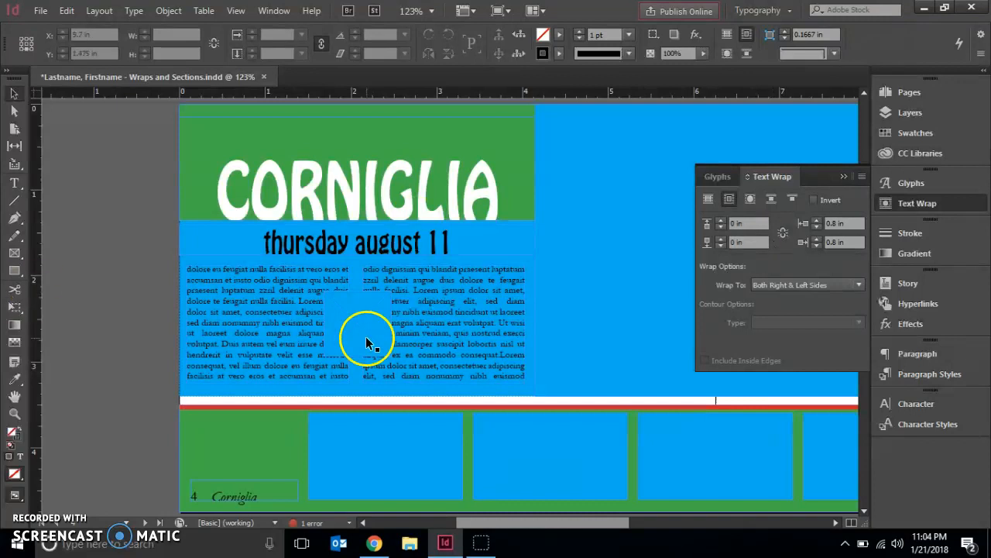
{"action": "left_click", "coordinate": [11, 100]}
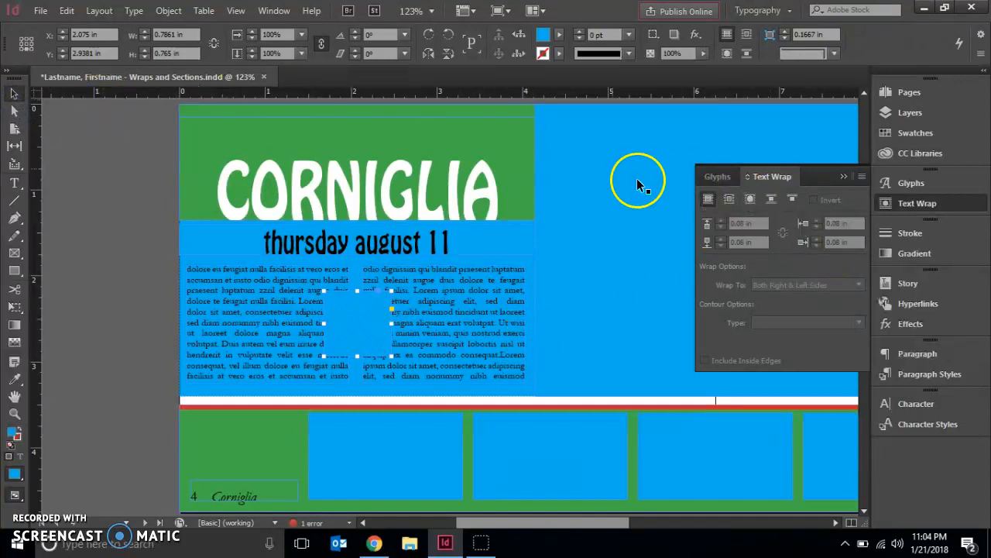
{"action": "left_click", "coordinate": [748, 203]}
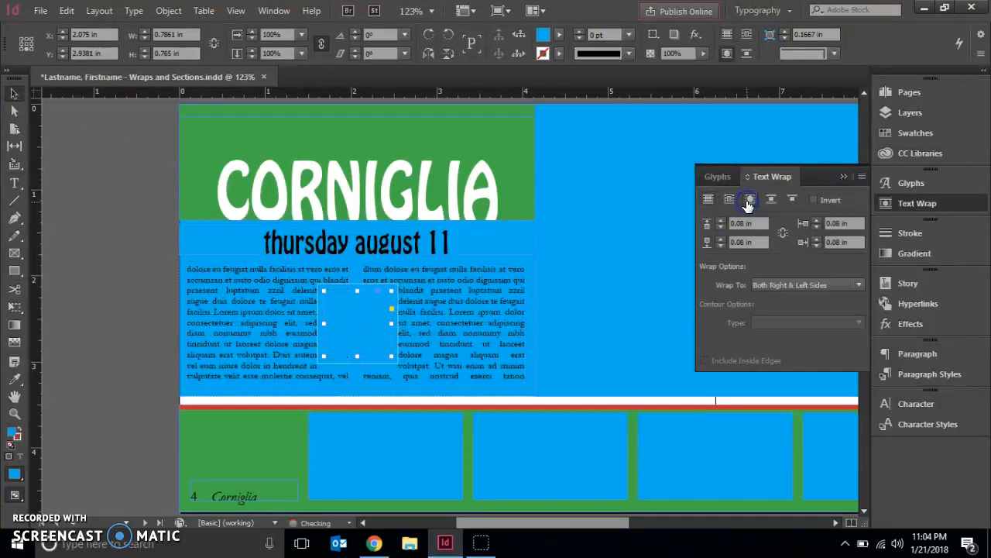